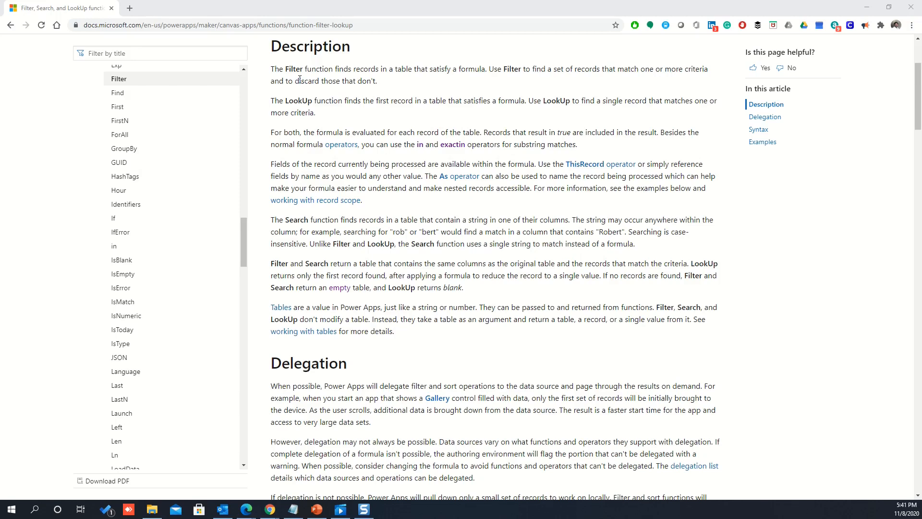
Read the description of the Filter function in the Power Apps documentation.
left_click_drag(273, 70, 383, 78)
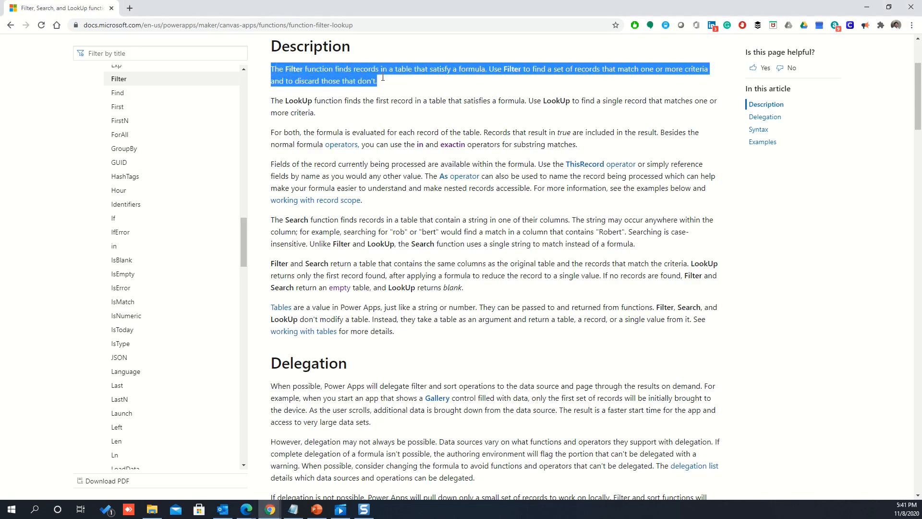
left_click(400, 84)
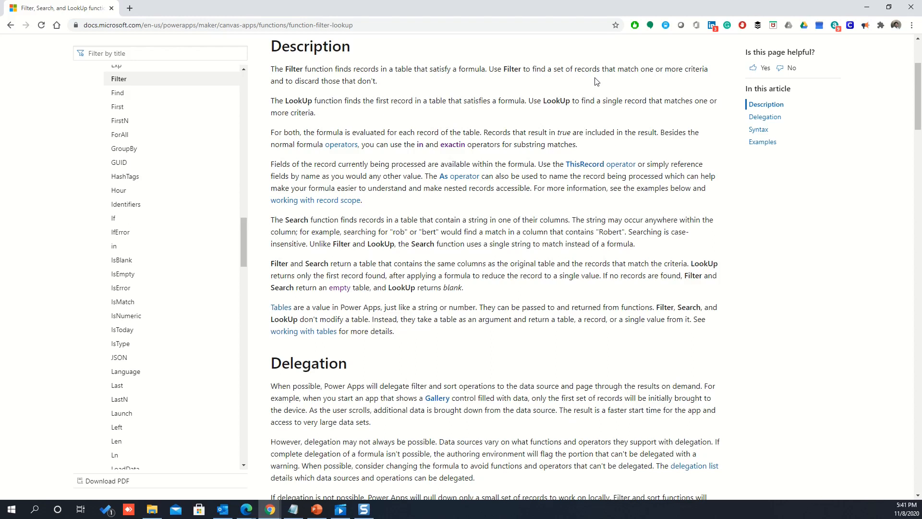
left_click_drag(381, 82, 268, 75)
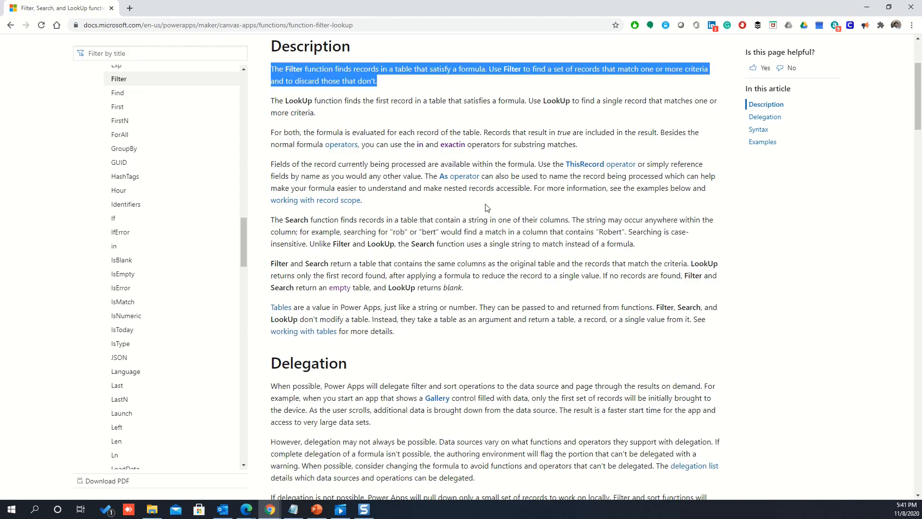
Examine the documented Filter syntax, including its Table and Formula arguments.
scroll(485, 208, "down", 8)
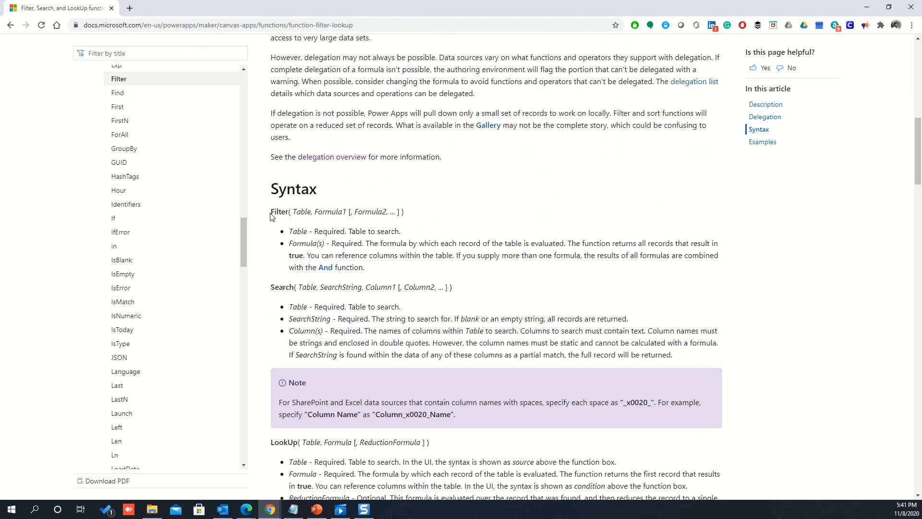
left_click_drag(271, 212, 313, 213)
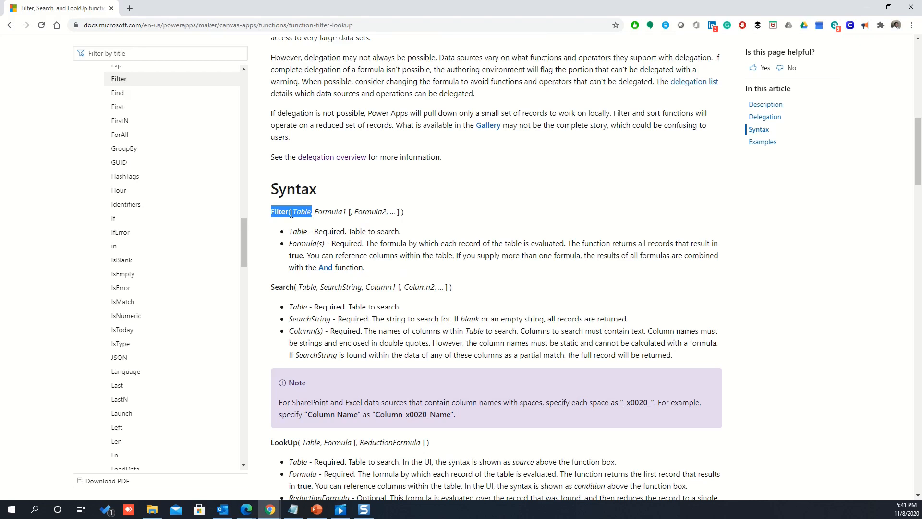
double_click(302, 212)
double_click(303, 212)
mouse_move(315, 212)
left_mouse_down()
mouse_move(354, 212)
mouse_move(315, 212)
left_mouse_up()
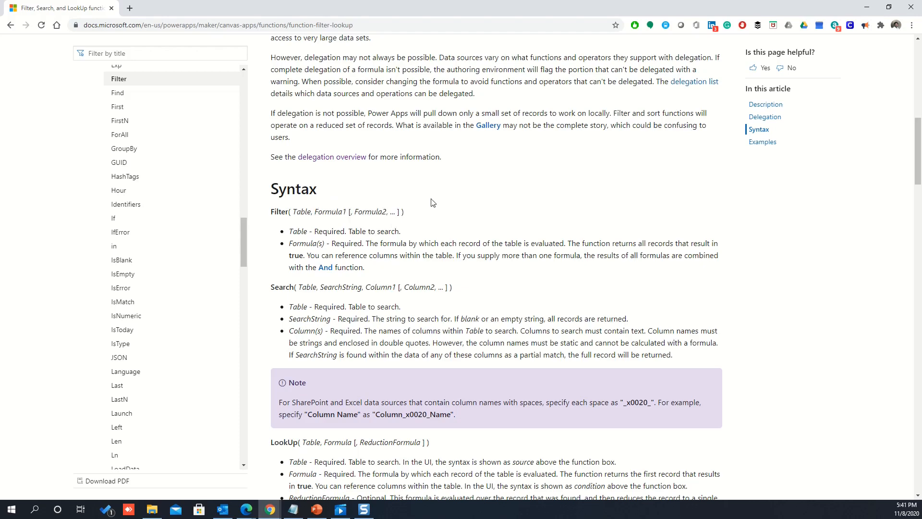
left_click(434, 201)
scroll(434, 202, "down", 1)
scroll(434, 202, "down", 3)
scroll(434, 202, "up", 1)
double_click(277, 116)
scroll(393, 267, "up", 8)
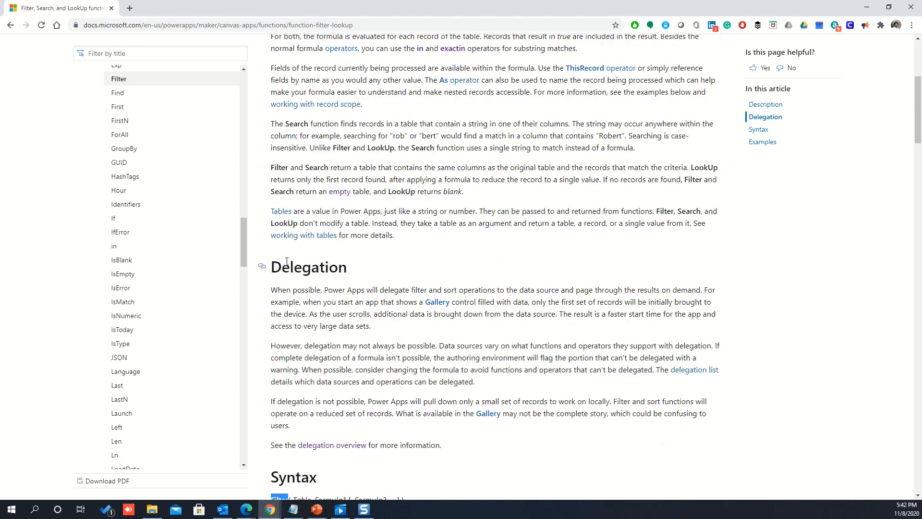
scroll(560, 278, "down", 5)
left_click(559, 278)
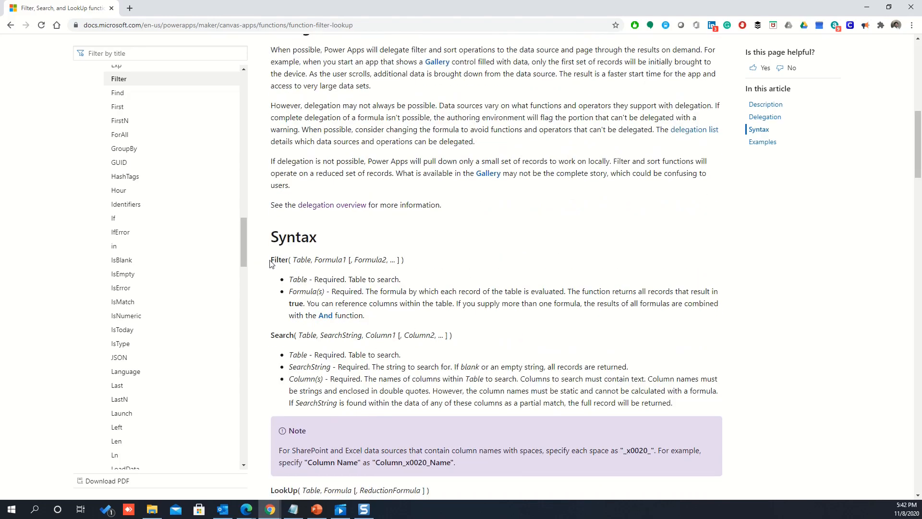
left_click_drag(270, 260, 409, 260)
left_click(468, 258)
Switch to Power Apps Studio, insert a vertical gallery and place it below the header at about X 40, Y 114.
left_click_drag(829, 8, 0, 58)
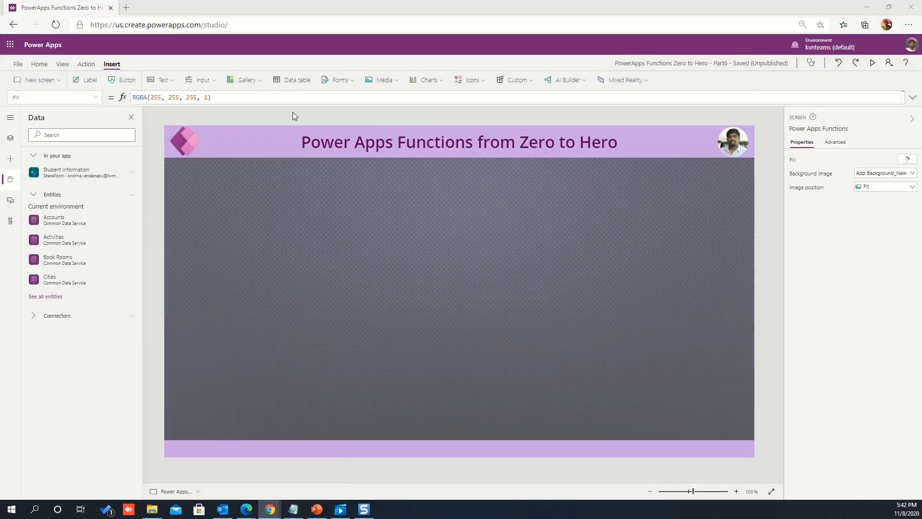
left_click(244, 80)
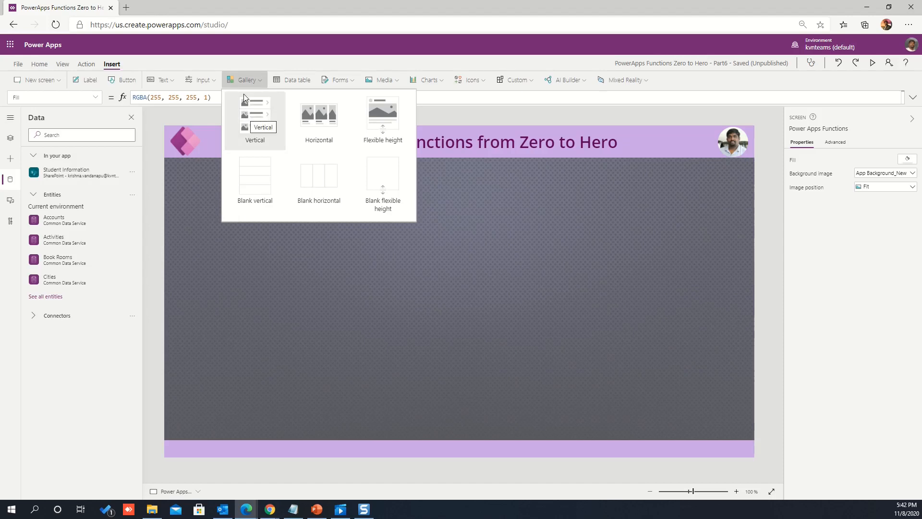
left_click(253, 115)
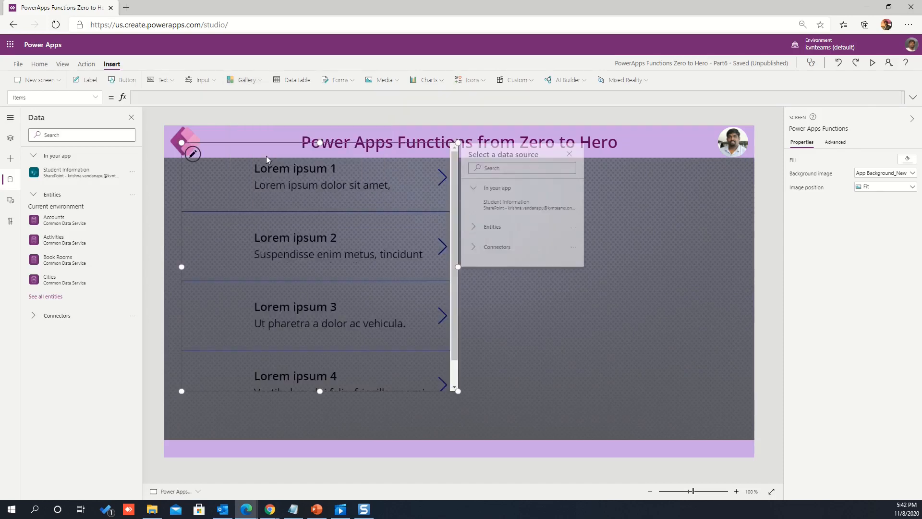
left_click_drag(272, 145, 272, 176)
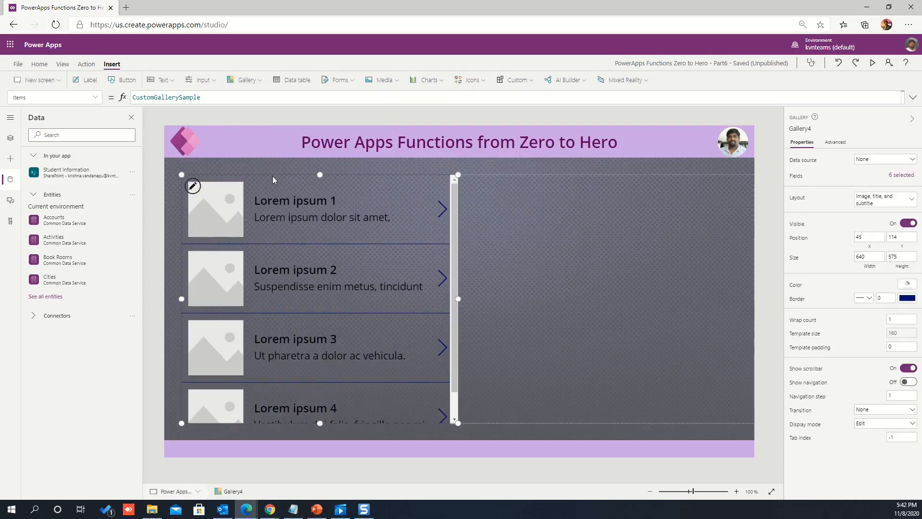
Clear the CustomGallerySample formula from the new gallery's Items property.
left_click(221, 98)
key("ctrl+a")
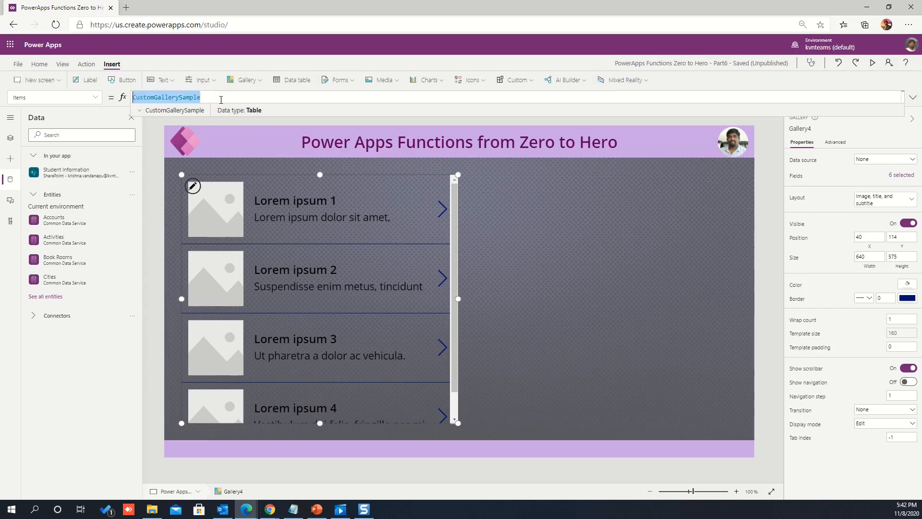
key("BackSpace")
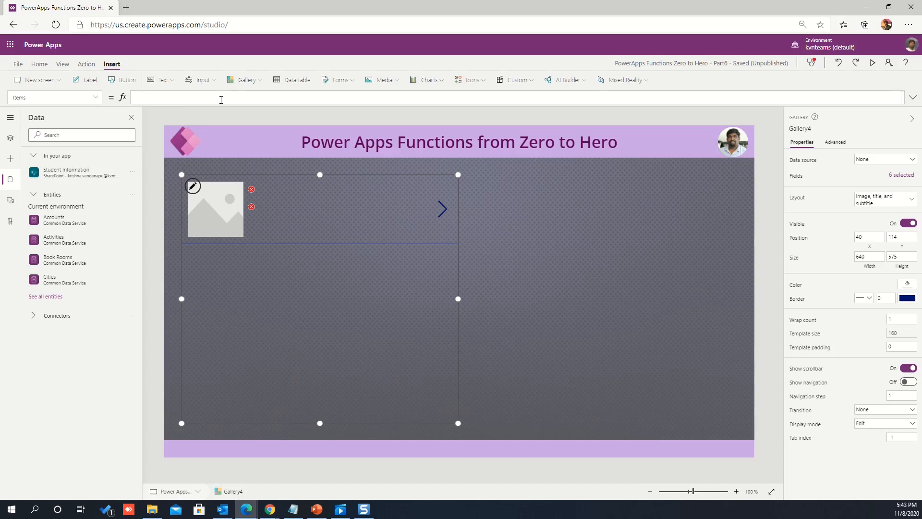
Open the Student Information data source in SharePoint to review its columns and records, and return to the app editor.
left_click(132, 172)
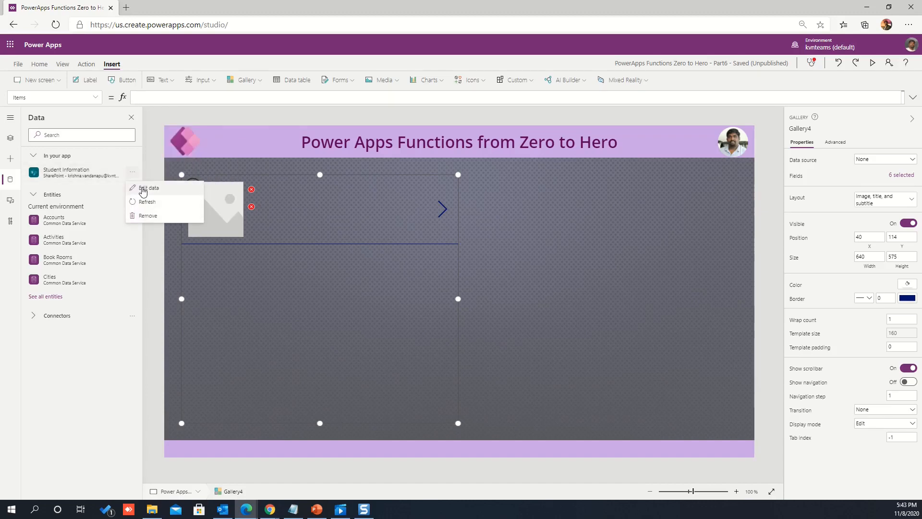
left_click(143, 188)
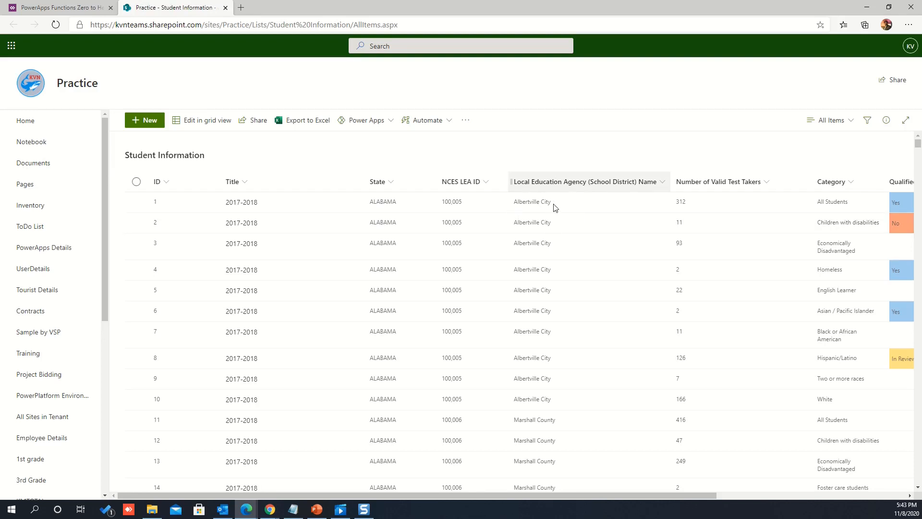
left_click(64, 10)
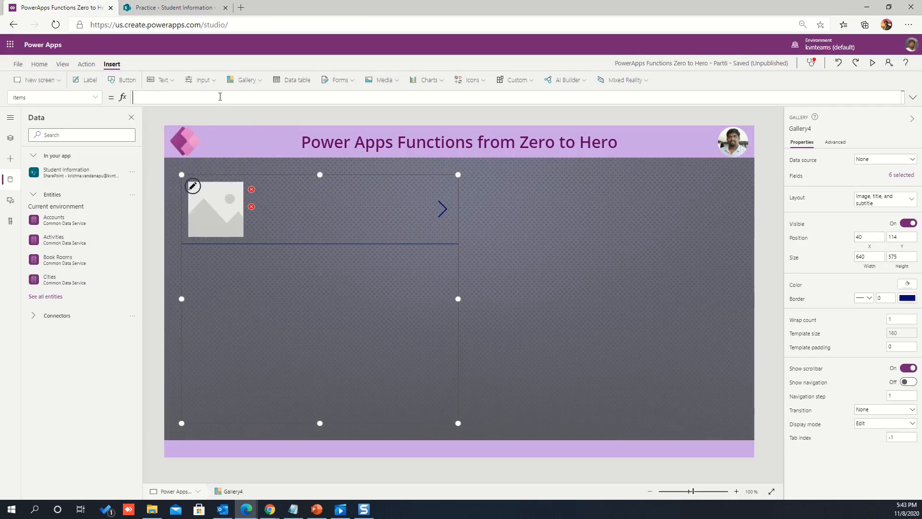
Begin the gallery's Items formula with a Filter function that uses 'Student Information' as its source.
left_click(220, 96)
type("Fil")
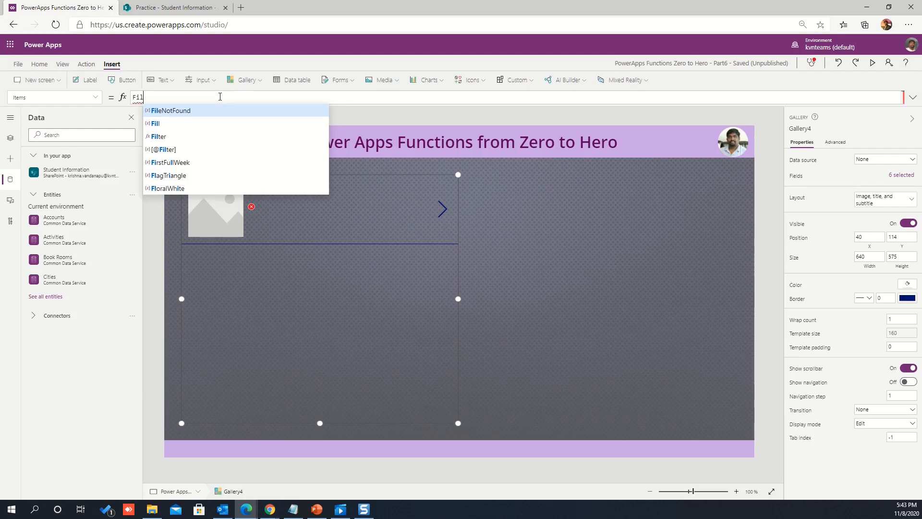
type("ter")
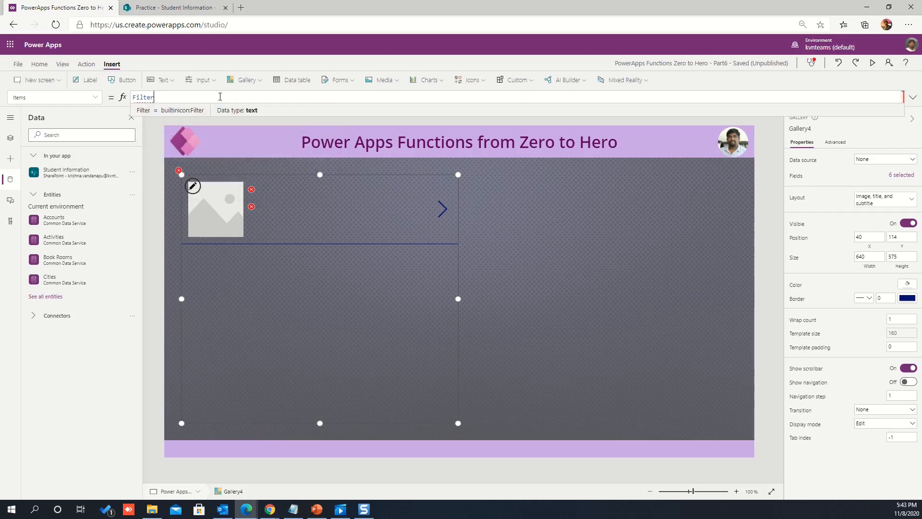
type("(stude")
key("Tab")
type(",")
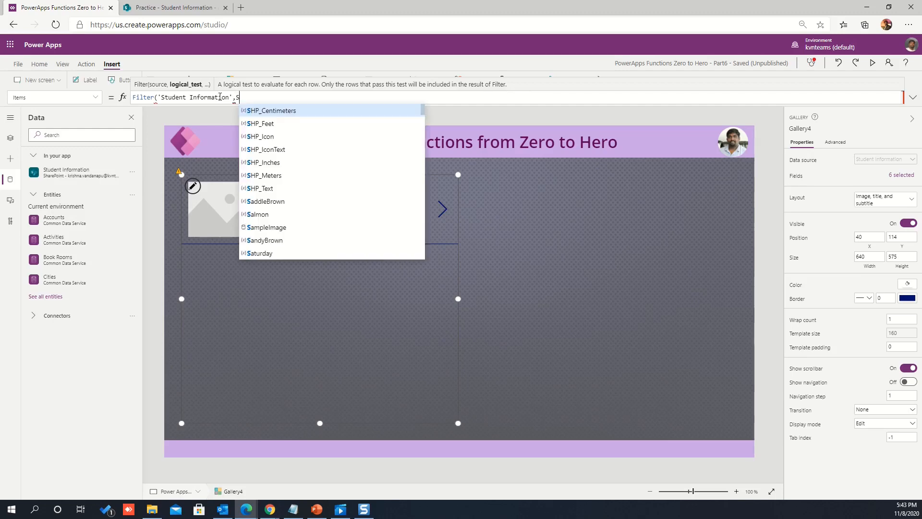
Add the condition State="Alabama" to the Filter formula.
type("State=A")
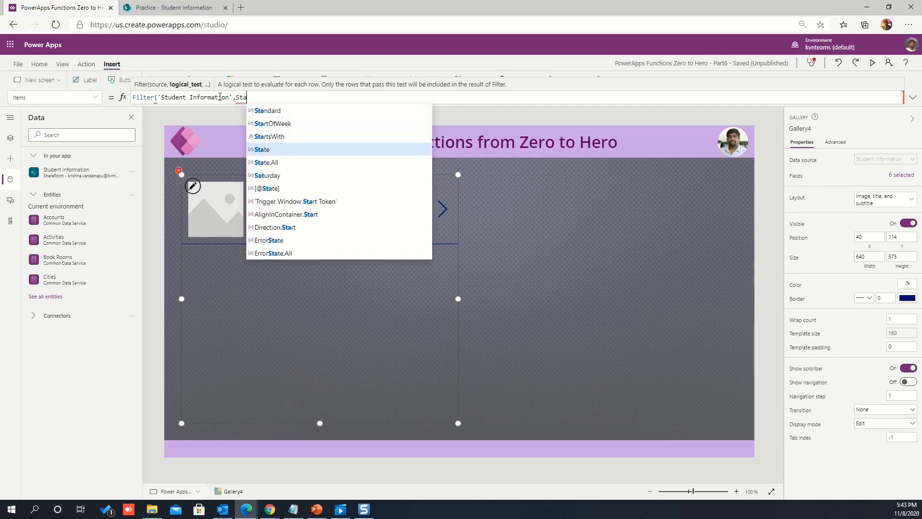
key("BackSpace")
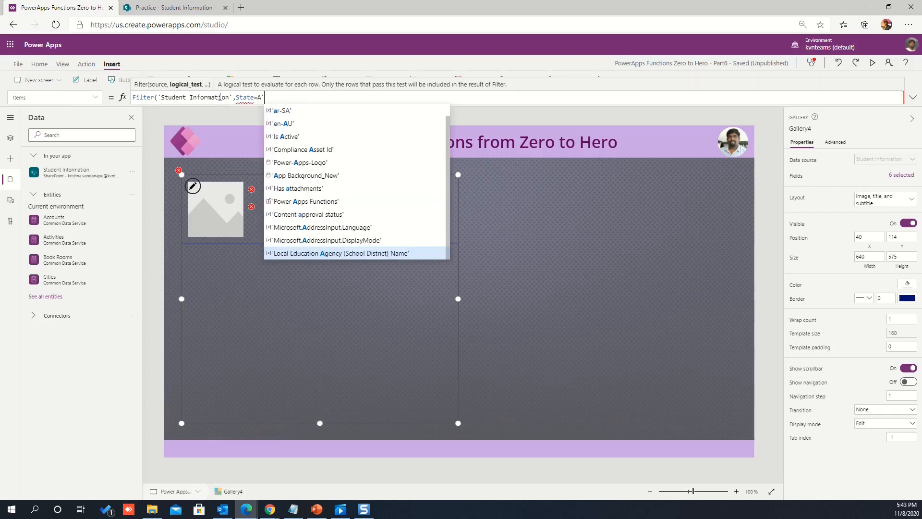
type("\"Ala")
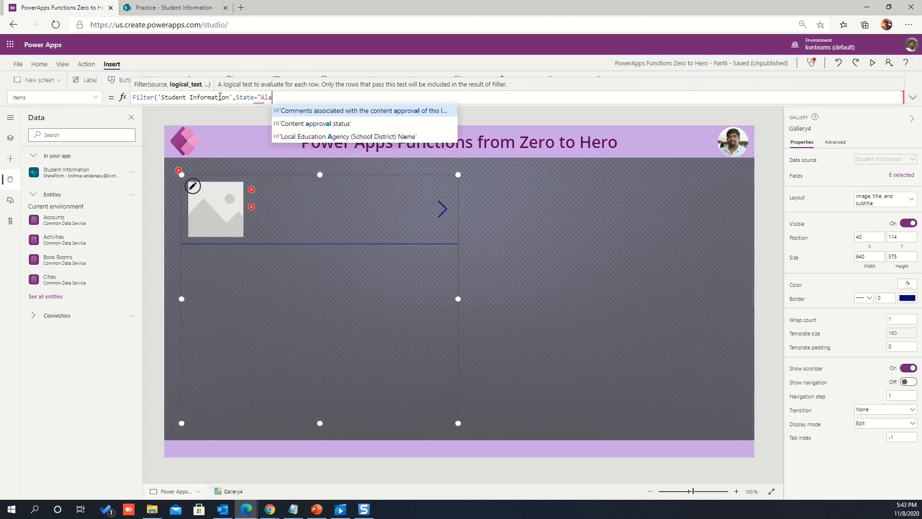
type("bama\"")
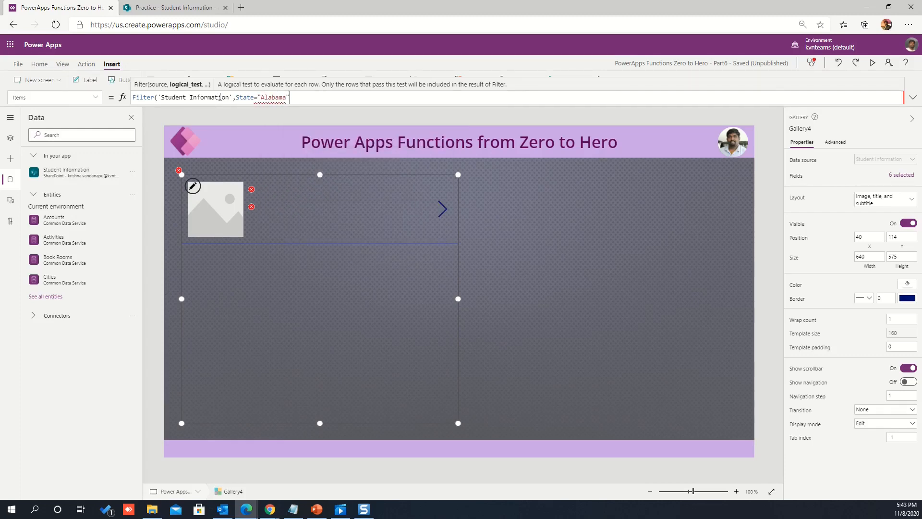
type(" And l")
type("oca")
Complete the Filter formula with an And condition requiring 'Local Education Agency (School District) Name' to equal "Albertville City".
key("Down")
key("Down")
key("Return")
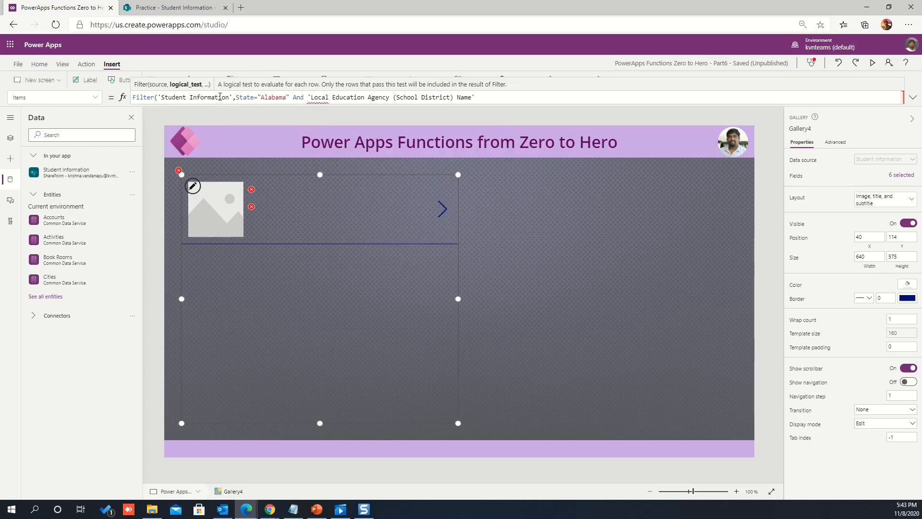
type("=\"Albertville City\")")
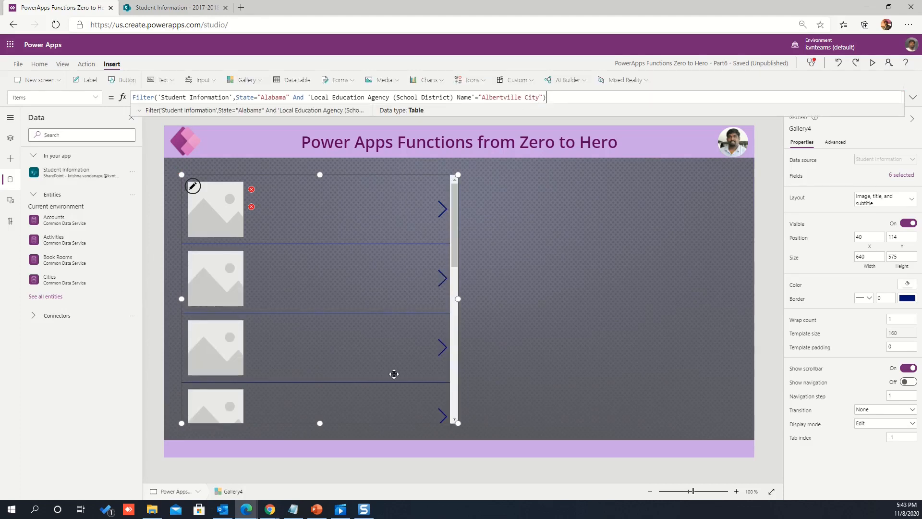
Change the gallery layout to Title and subtitle, and set the title label's text to ThisItem.State.
left_click(885, 200)
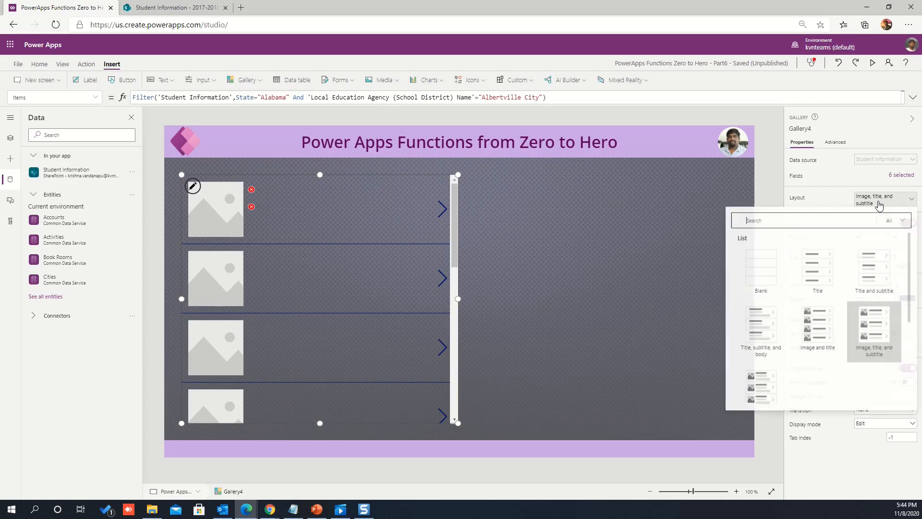
left_click(873, 278)
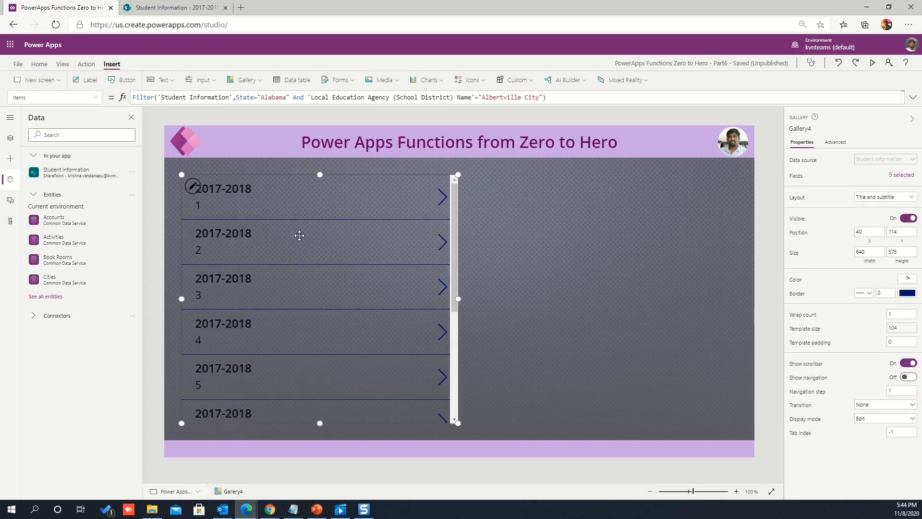
left_click(236, 188)
double_click(174, 97)
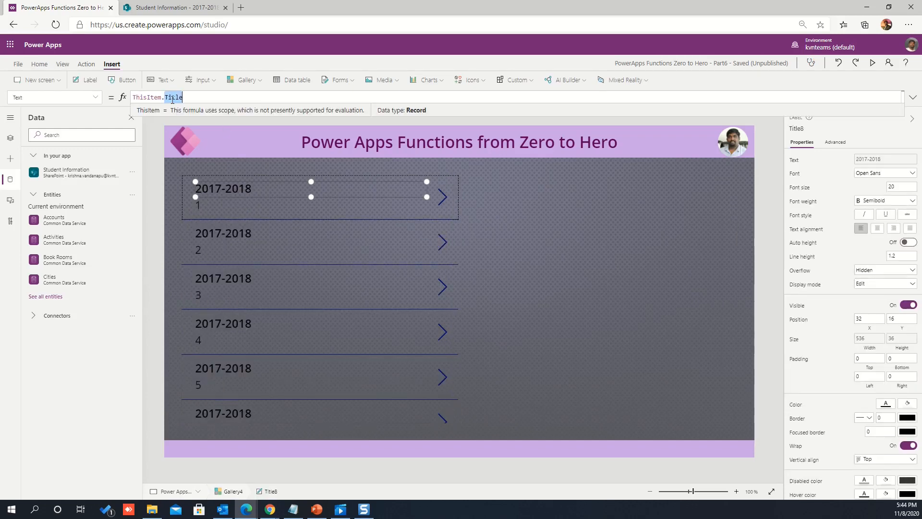
left_click(158, 7)
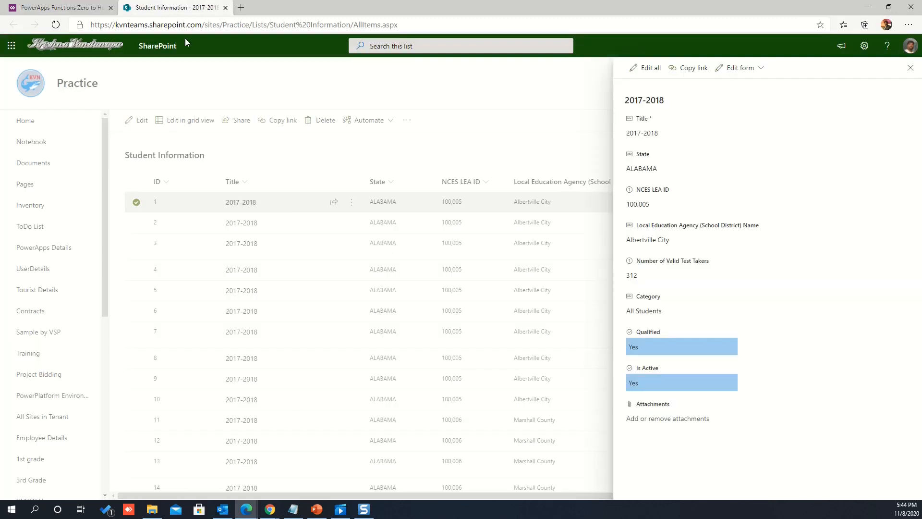
left_click(62, 7)
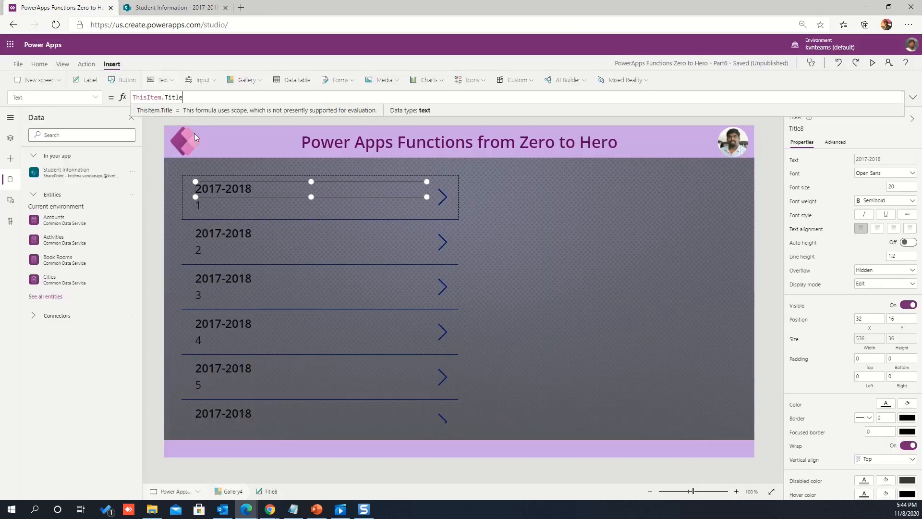
type("stae")
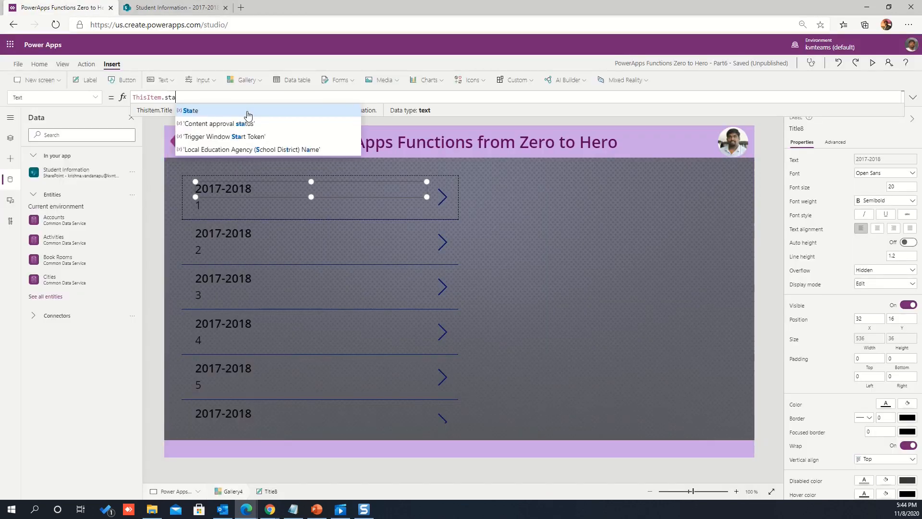
left_click(247, 111)
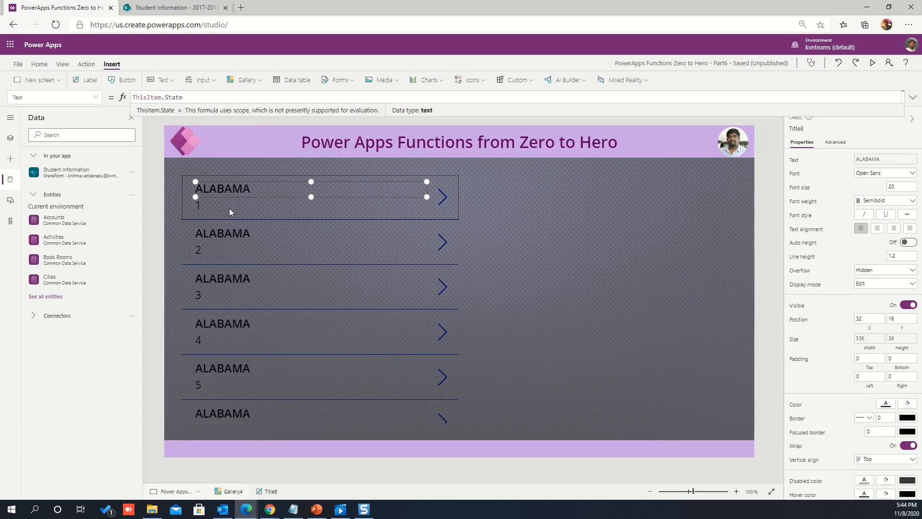
Set the subtitle label's text to ThisItem.'Local Education Agency (School District) Name' and preview the app.
left_click(227, 206)
left_click(168, 97)
double_click(168, 97)
type("lo")
left_click(245, 112)
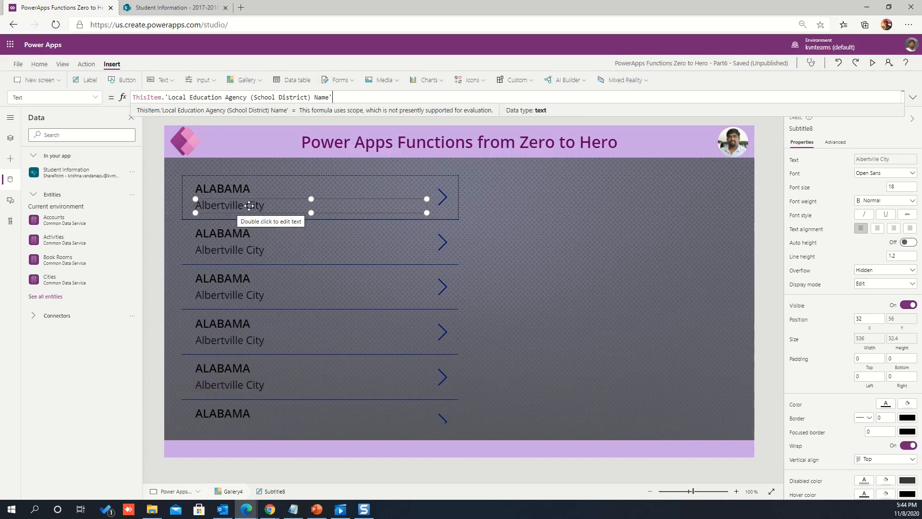
left_click(873, 63)
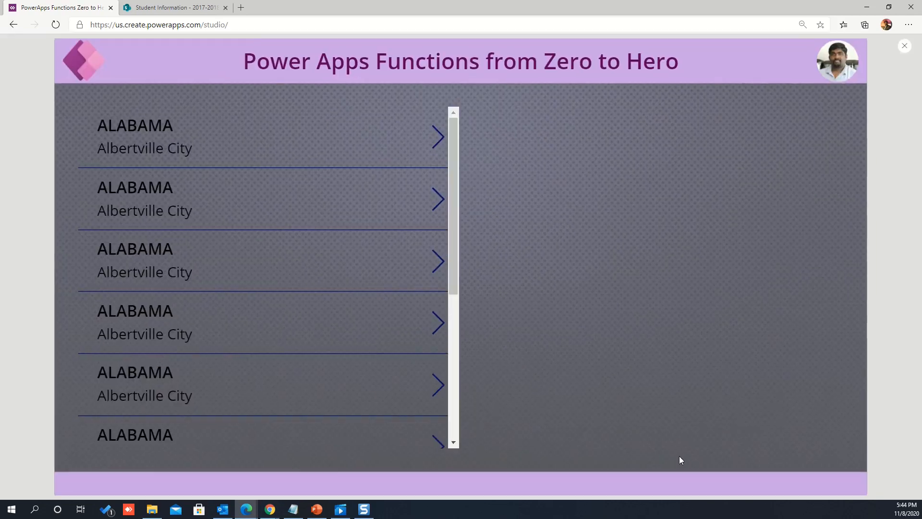
Look through the filtered gallery records in the app preview, exit the preview and select the gallery.
scroll(384, 347, "down", 3)
scroll(379, 341, "up", 3)
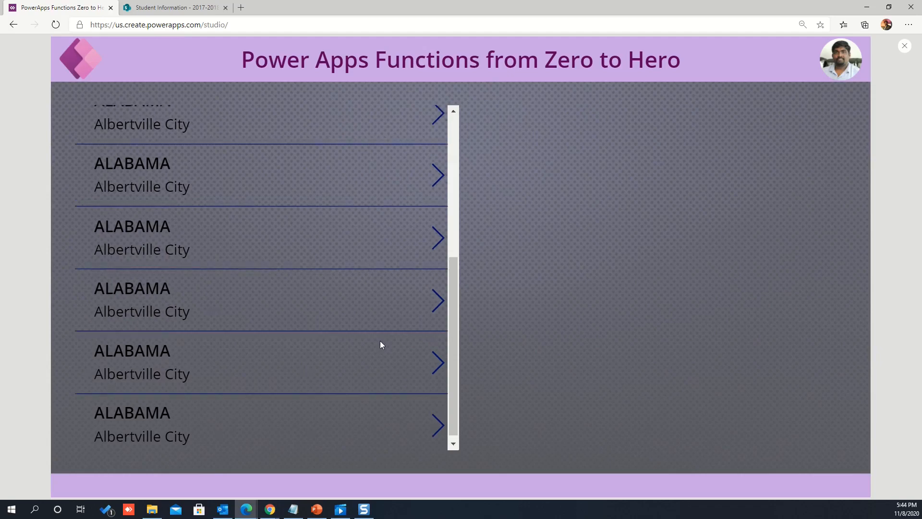
key("Escape")
left_click(453, 297)
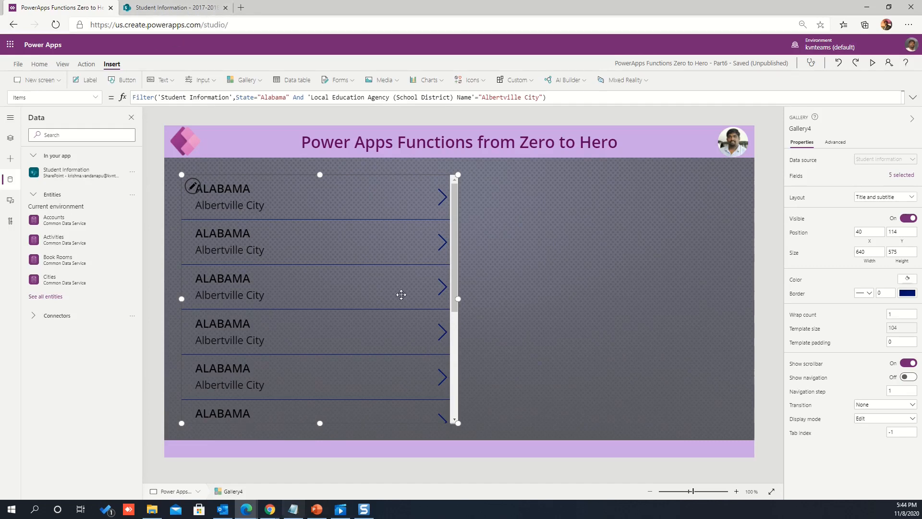
Examine the gallery's Filter conditions and check the data type and table the formula returns.
left_click_drag(236, 97, 542, 98)
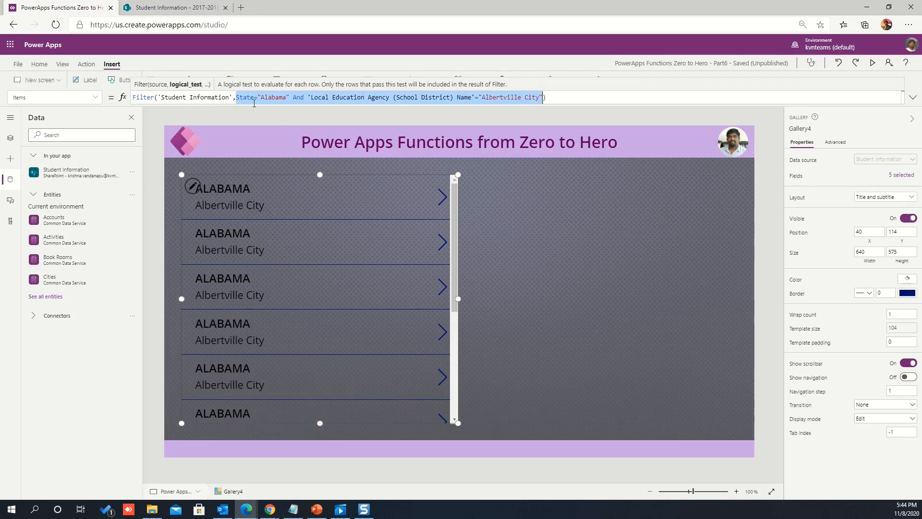
left_click(549, 97)
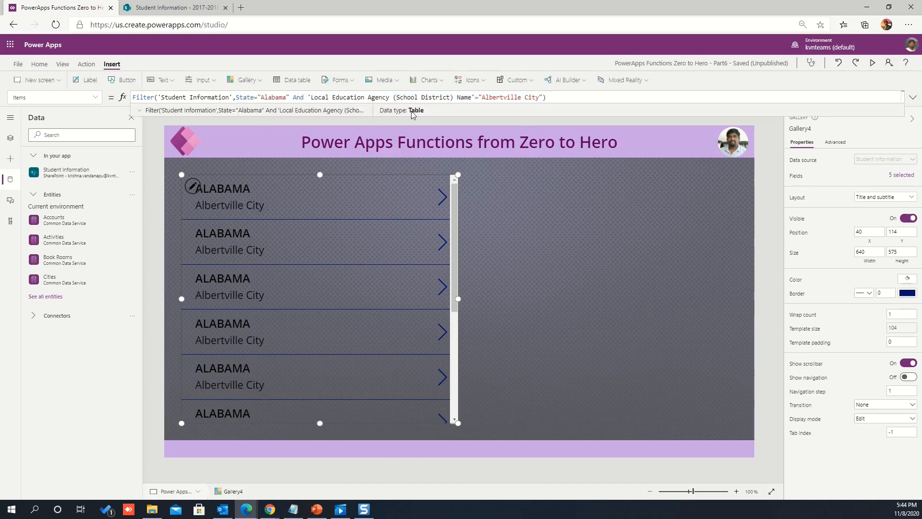
left_click(141, 111)
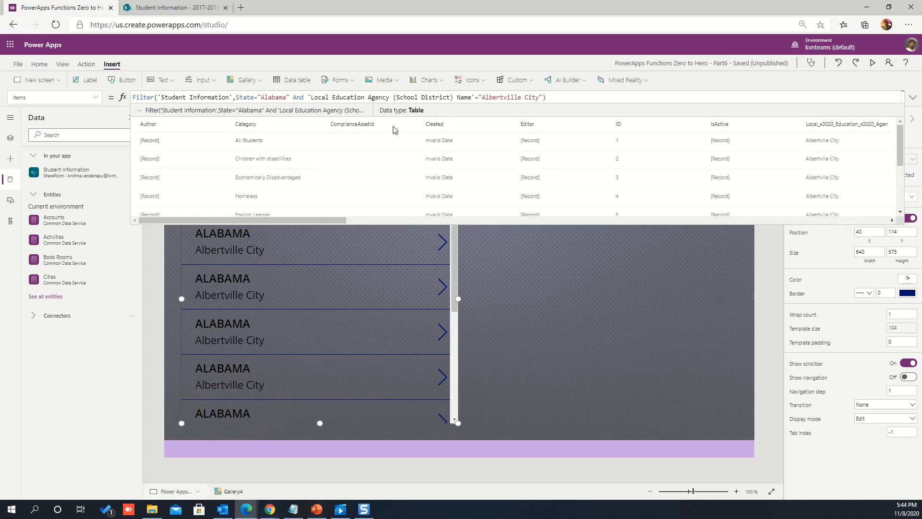
left_click(142, 110)
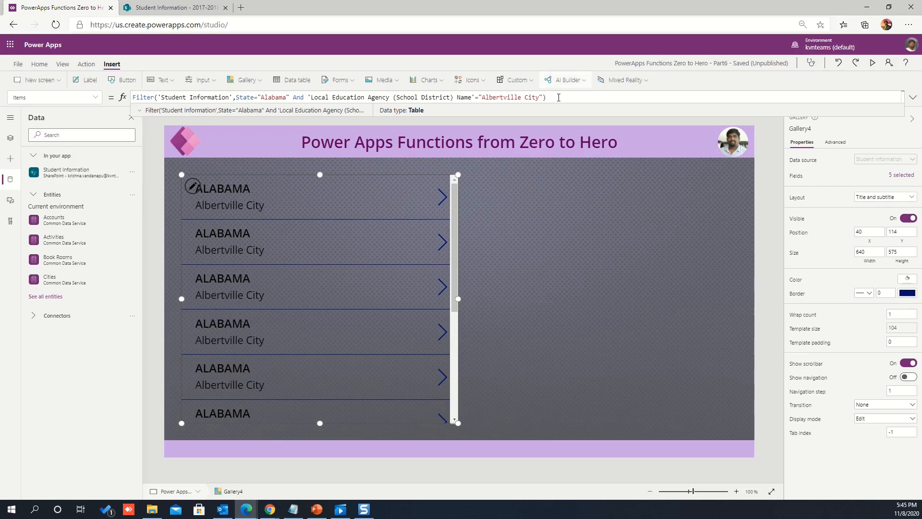
Select the whole Filter formula and review all records in its expanded result table.
left_click_drag(551, 95, 138, 98)
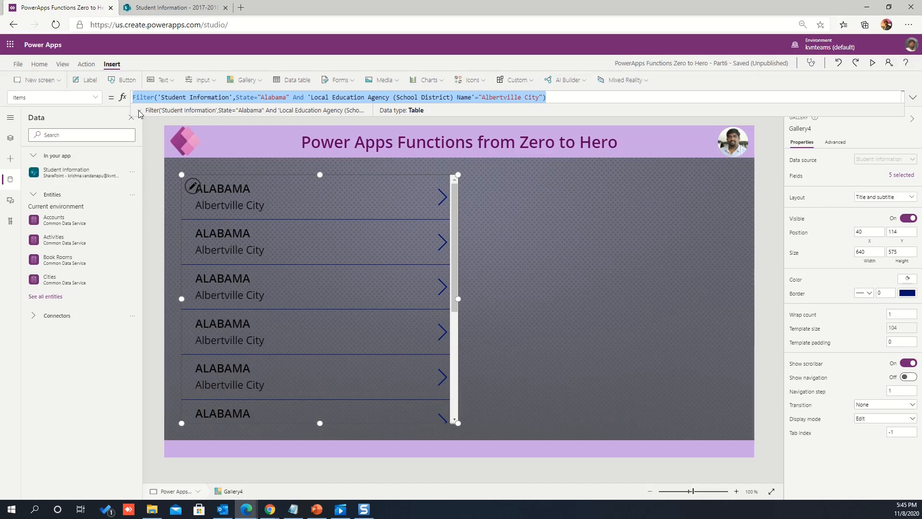
left_click(139, 111)
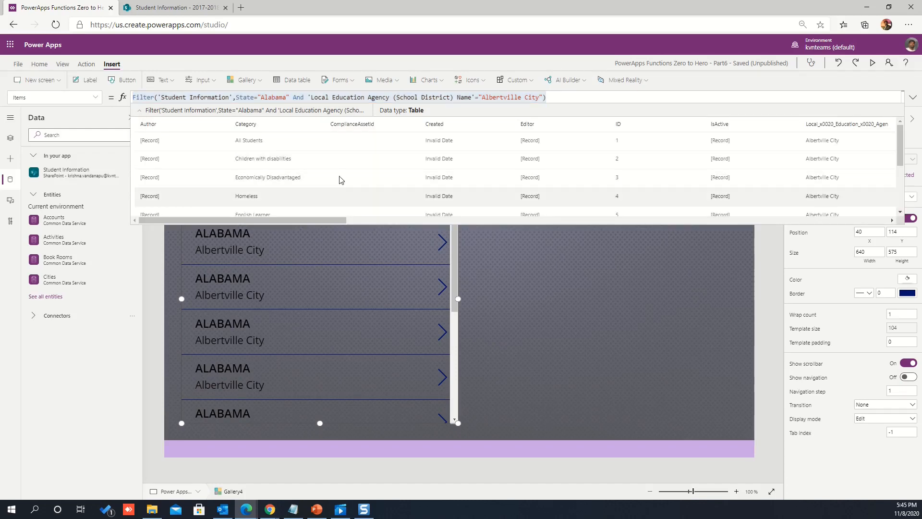
scroll(374, 187, "down", 3)
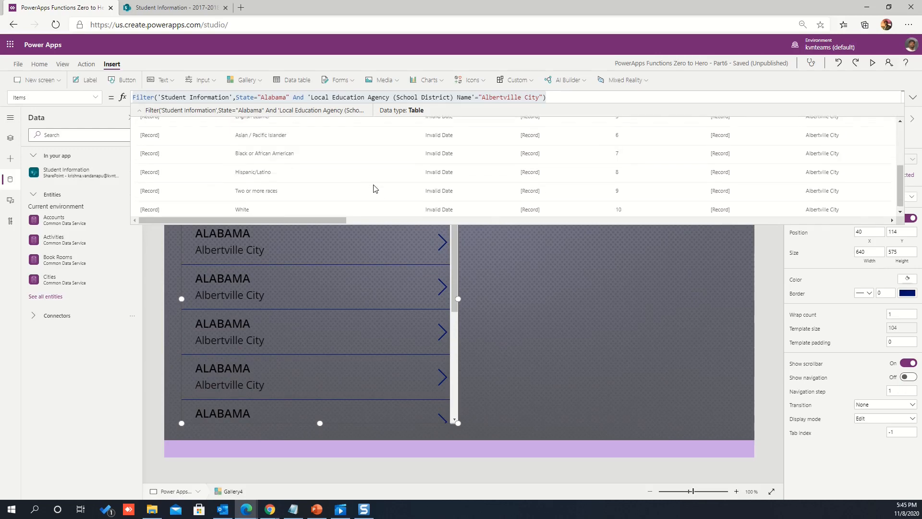
scroll(374, 187, "up", 3)
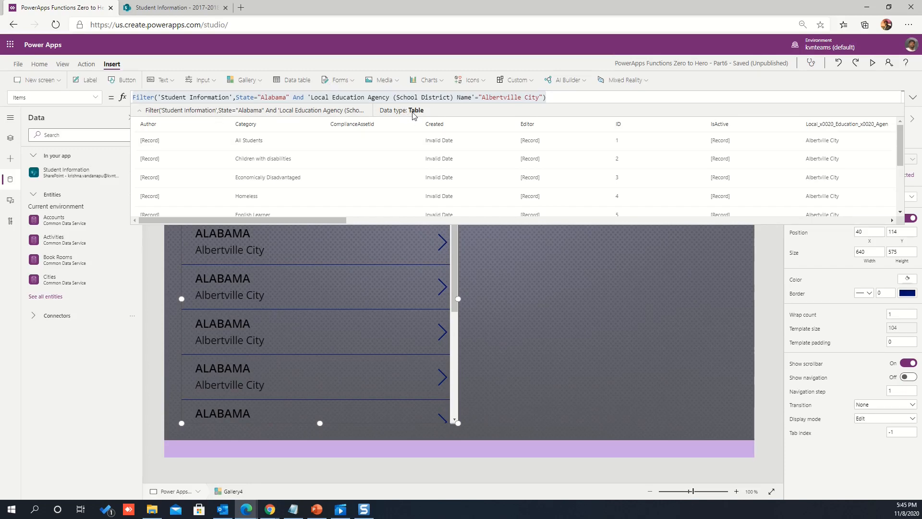
left_click(139, 111)
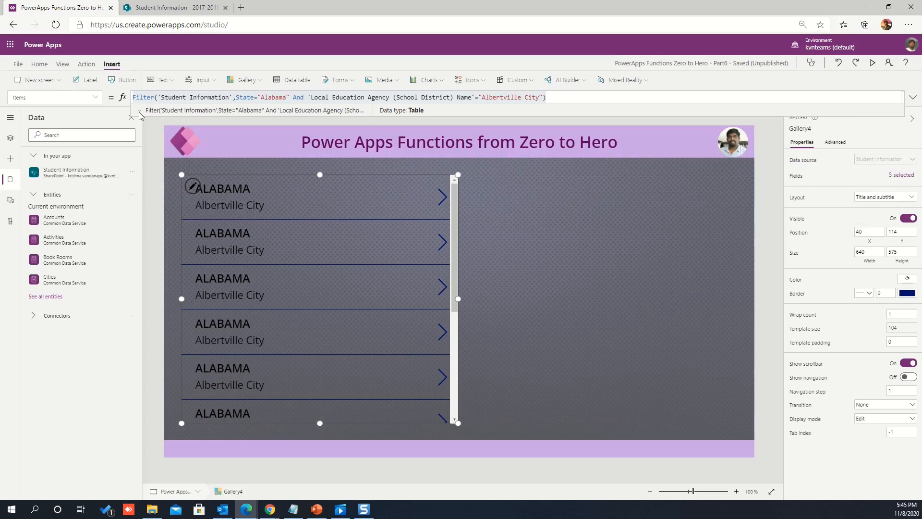
left_click(139, 112)
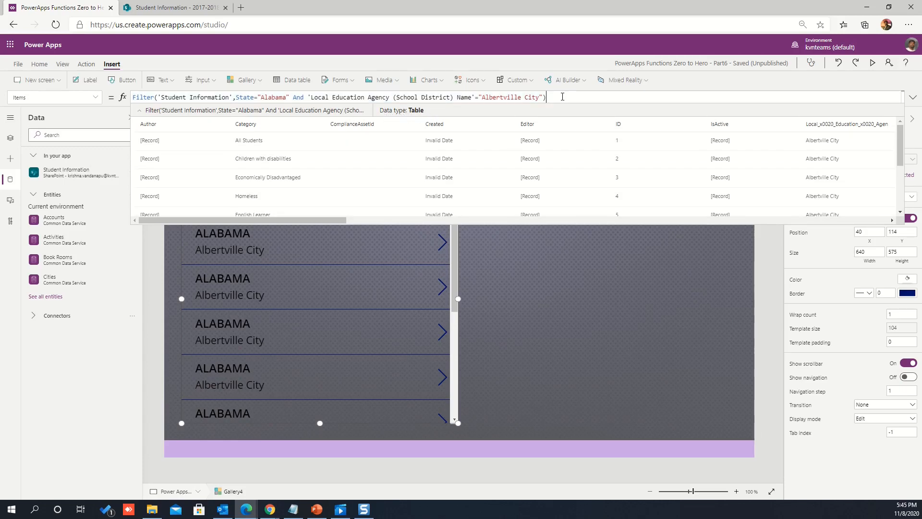
left_click_drag(557, 98, 119, 97)
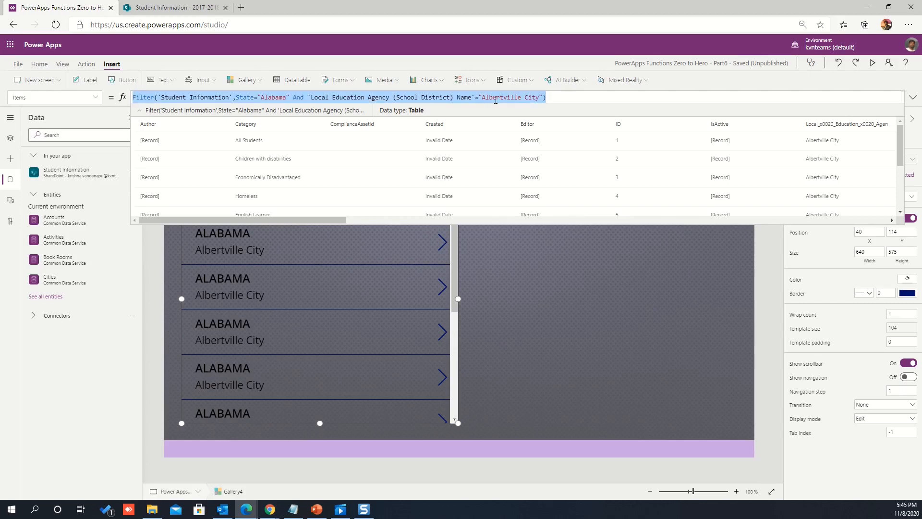